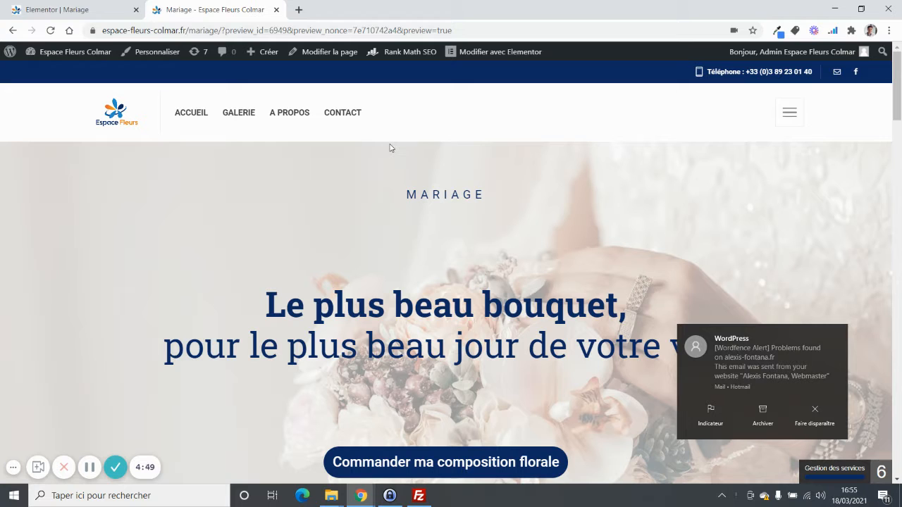
- Dismiss the mail notification and look through the preview of the Mariage page
click(840, 336)
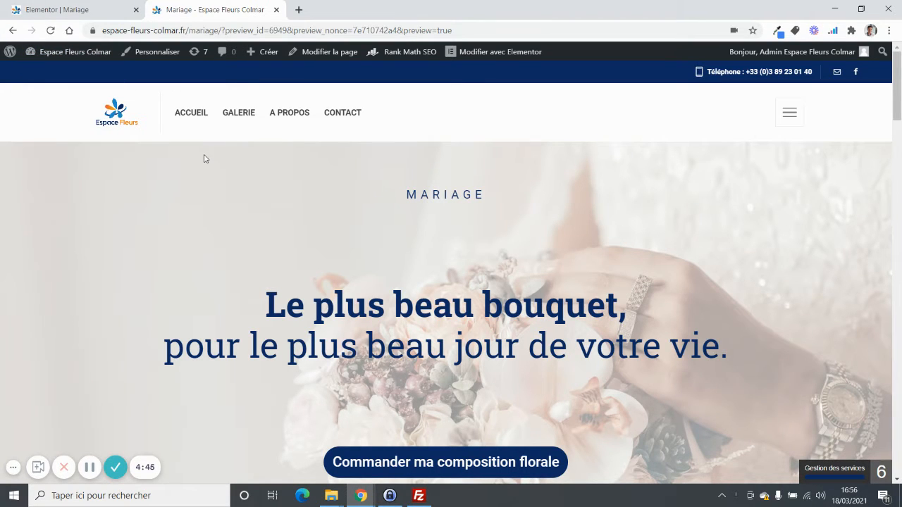
scroll(402, 201, down, 15)
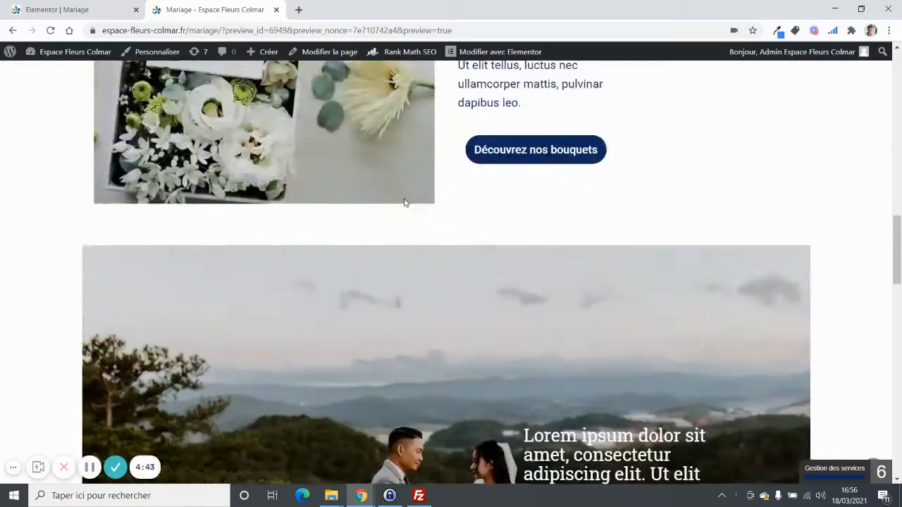
scroll(405, 201, up, 20)
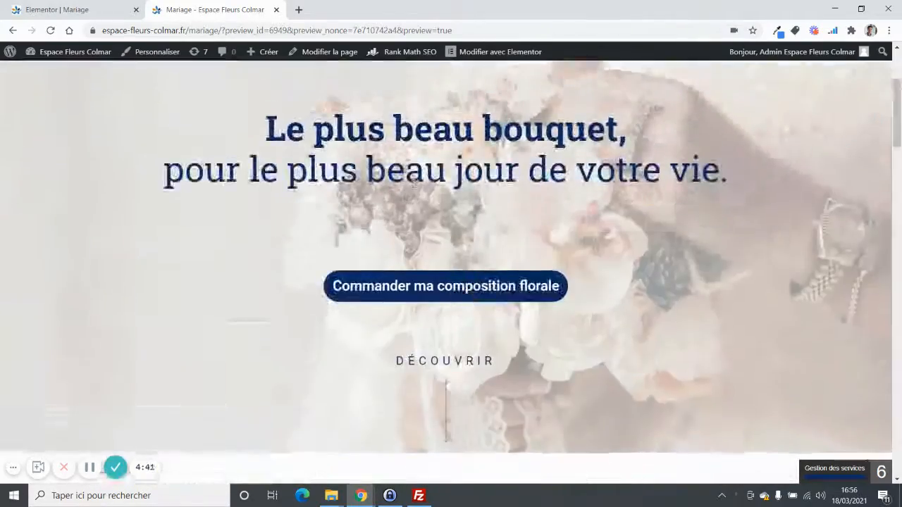
scroll(415, 184, up, 3)
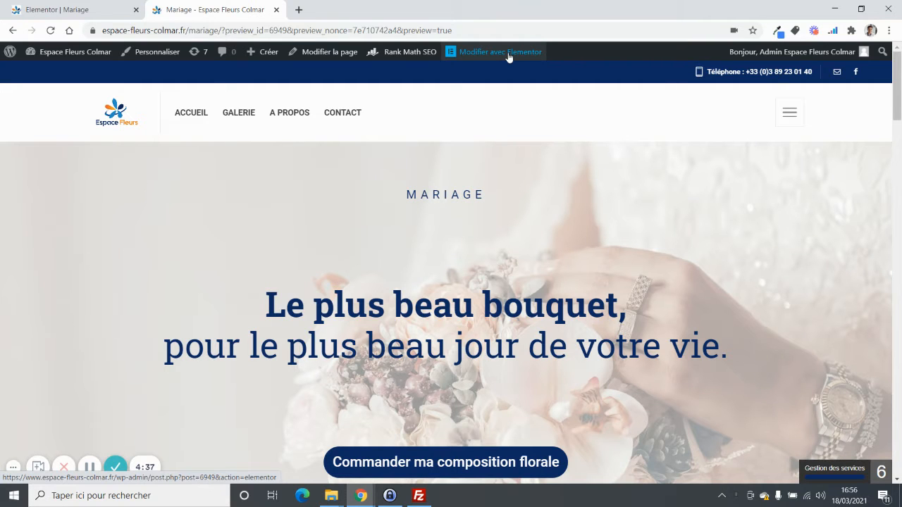
- Switch to the Mariage page's Elementor editor, look over the layout and open the hero section's settings
click(47, 8)
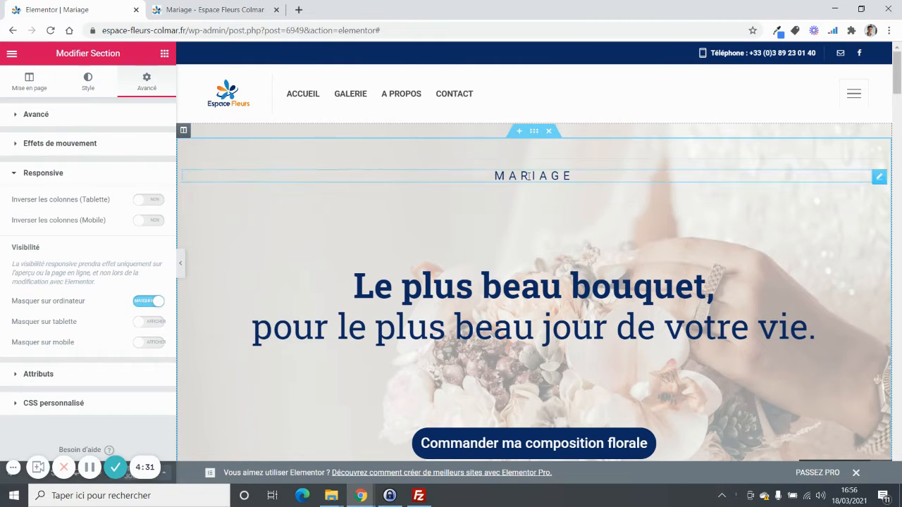
scroll(525, 226, down, 10)
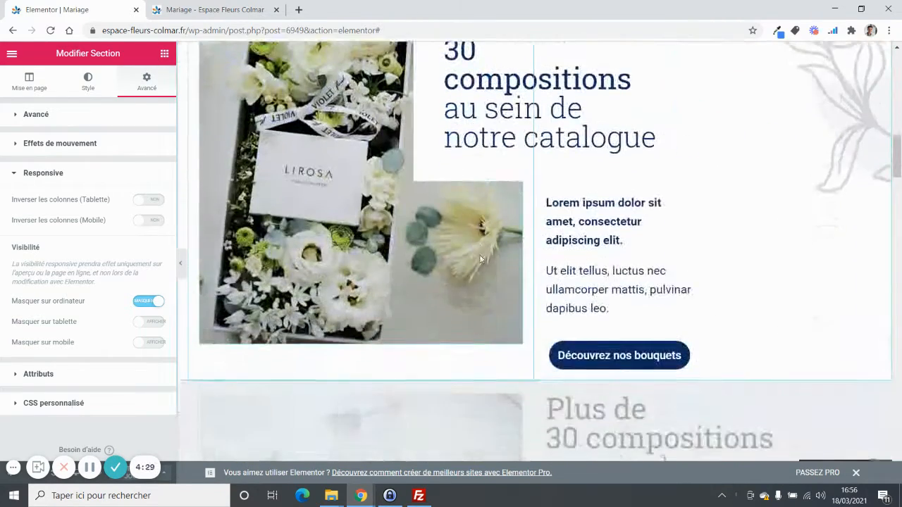
scroll(480, 255, up, 10)
scroll(530, 205, down, 1)
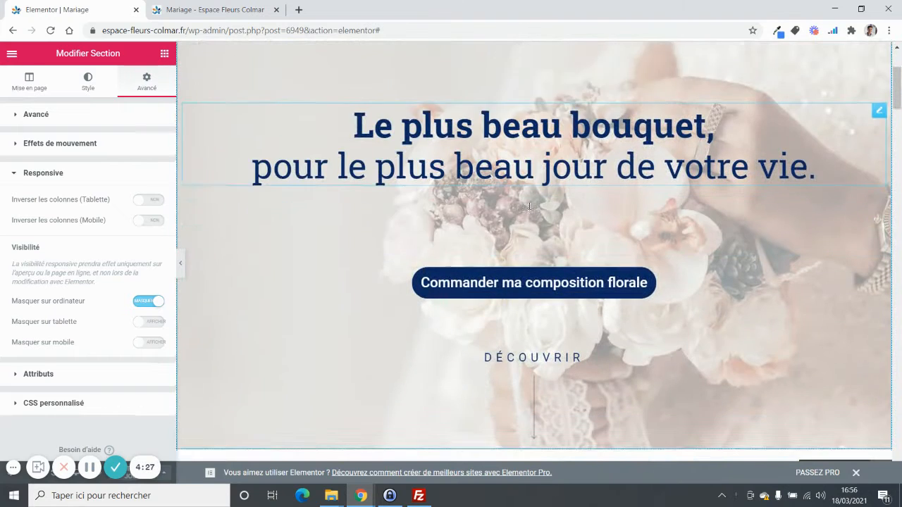
scroll(530, 206, down, 2)
scroll(527, 216, up, 5)
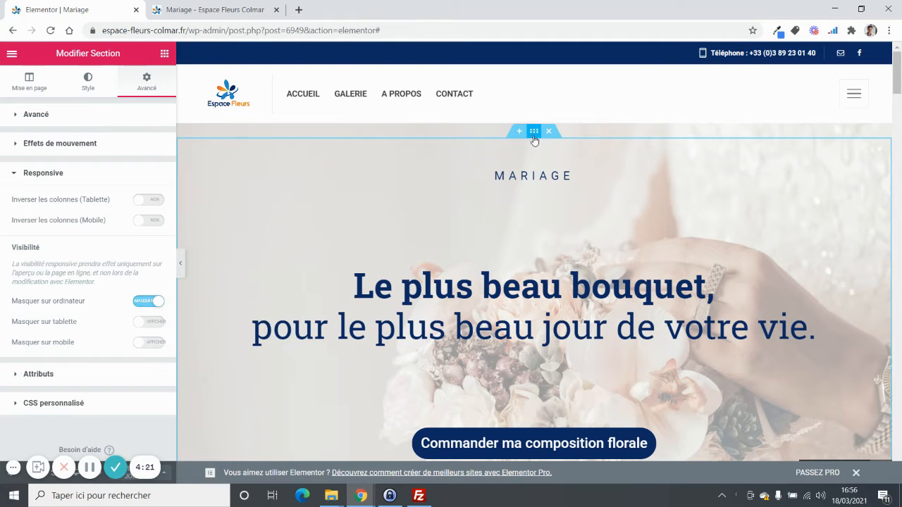
scroll(533, 204, down, 10)
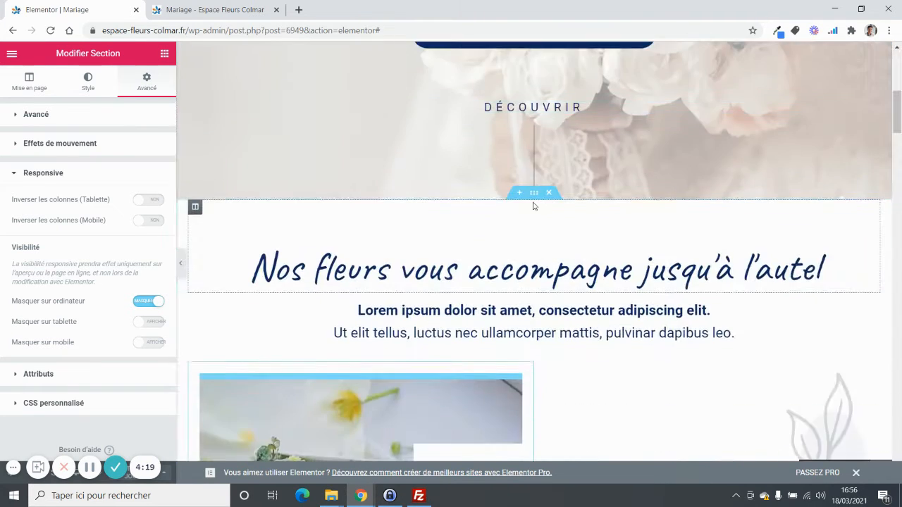
scroll(533, 201, up, 10)
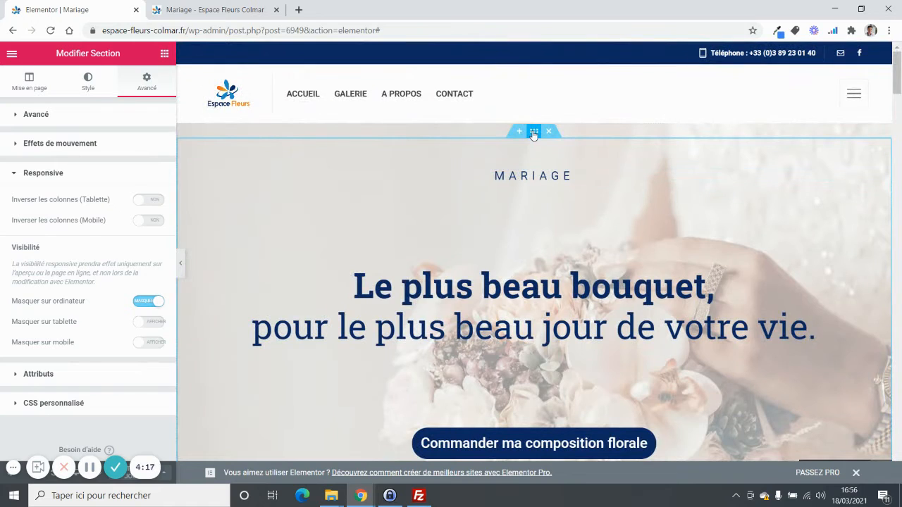
click(534, 132)
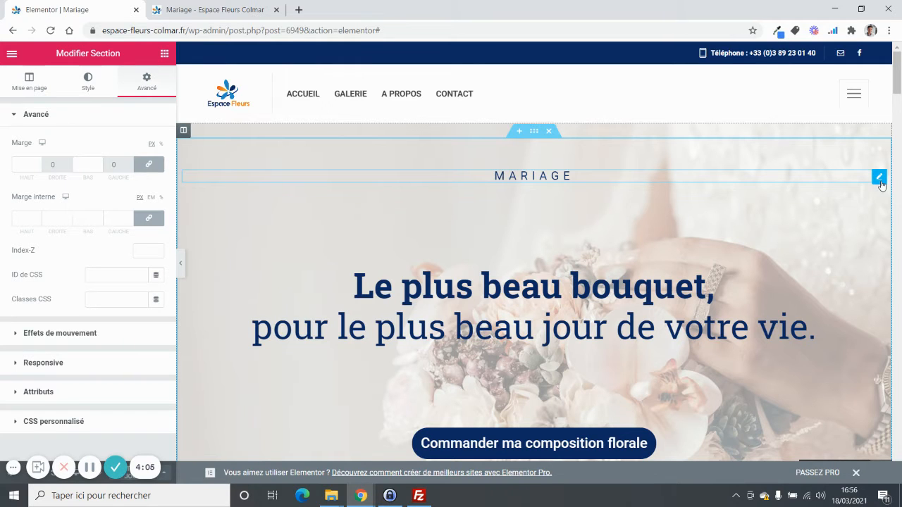
- Review the content, style and advanced settings of the Mariage heading in the hero section
click(880, 177)
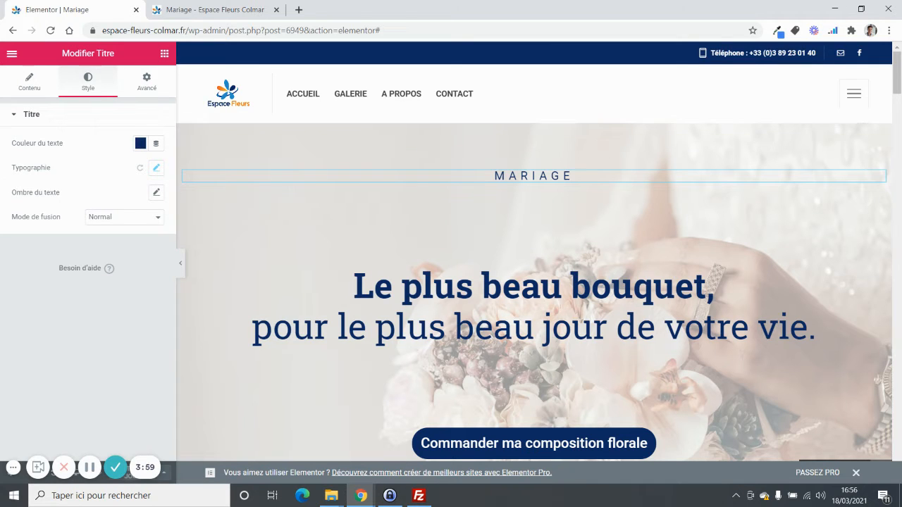
click(31, 85)
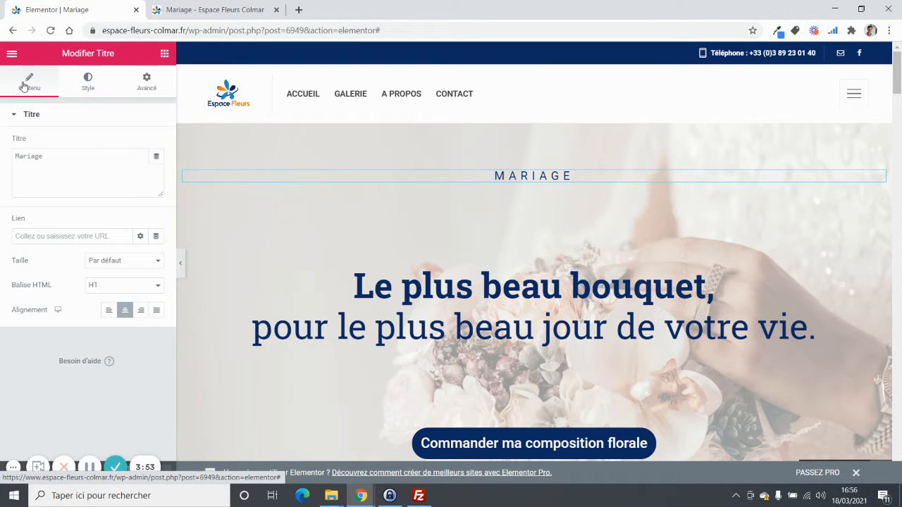
click(44, 156)
drag(43, 156, 9, 160)
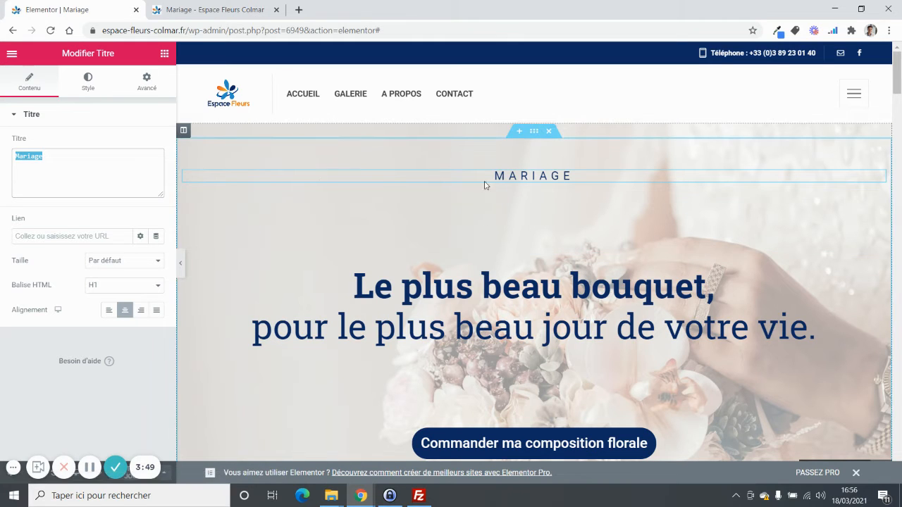
click(87, 84)
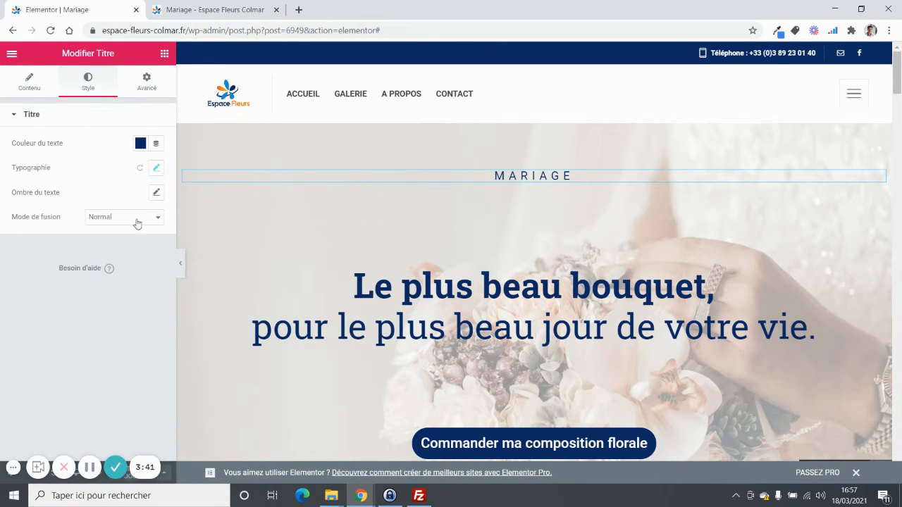
click(145, 83)
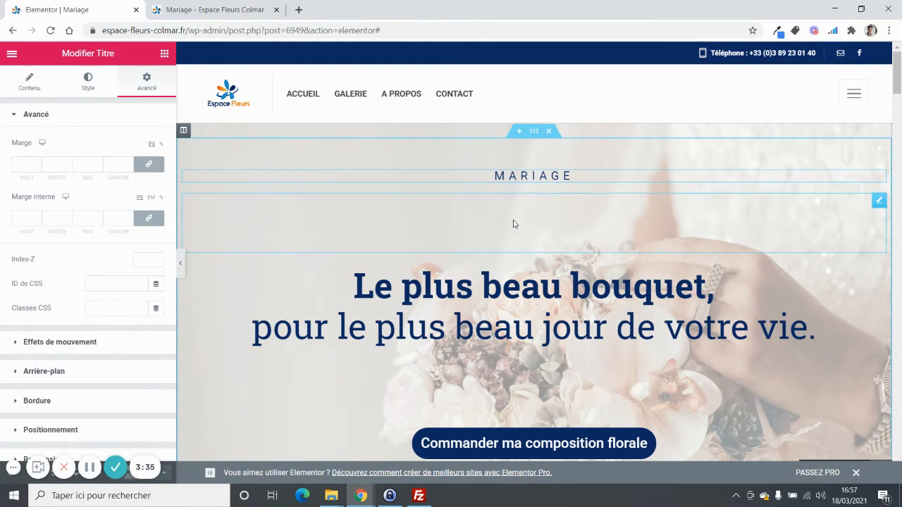
- Show the list of available widgets, and open the settings of the spacer below the Mariage heading
click(164, 53)
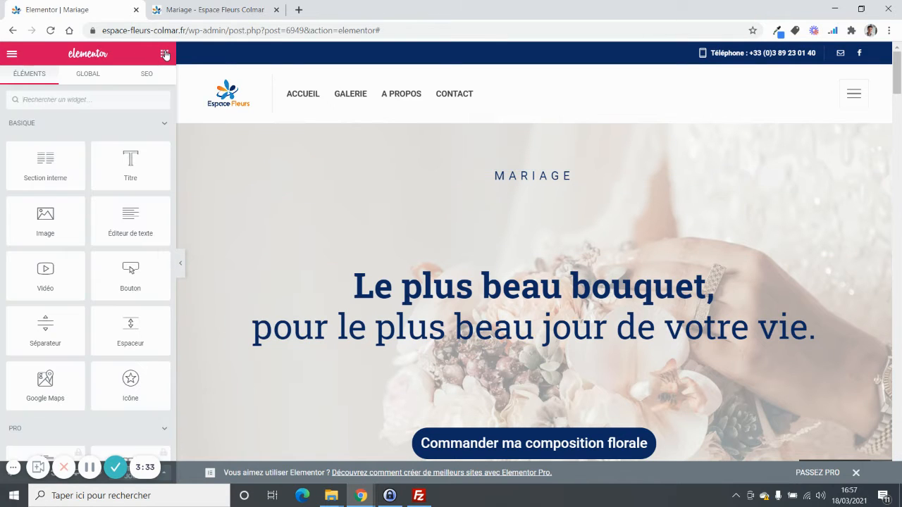
scroll(87, 190, down, 1)
scroll(87, 187, up, 1)
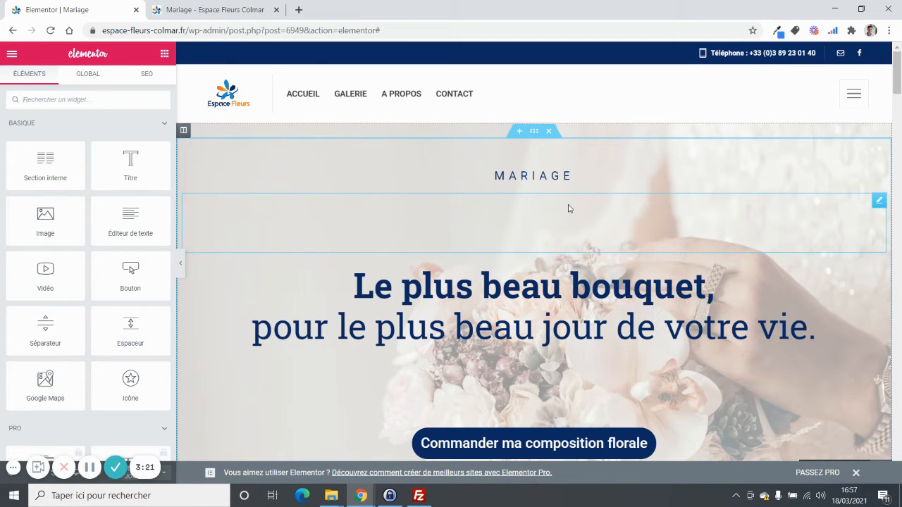
click(879, 202)
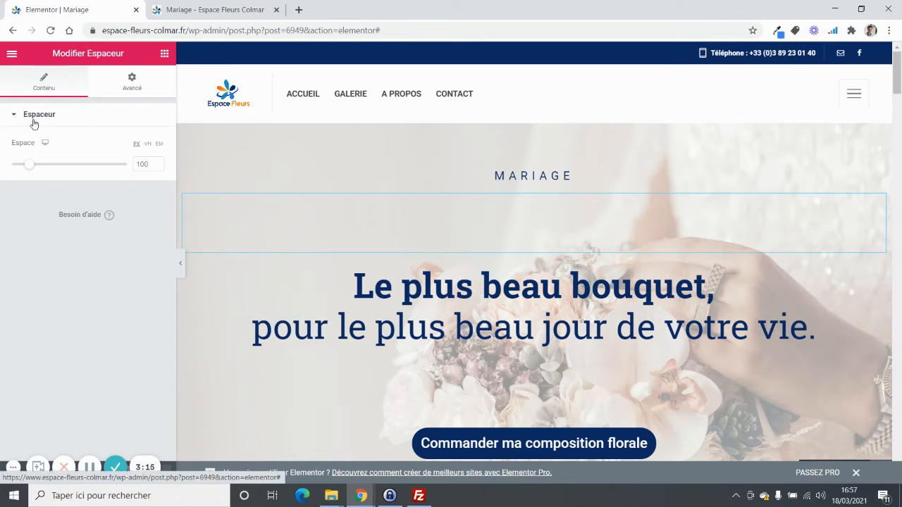
scroll(590, 228, down, 1)
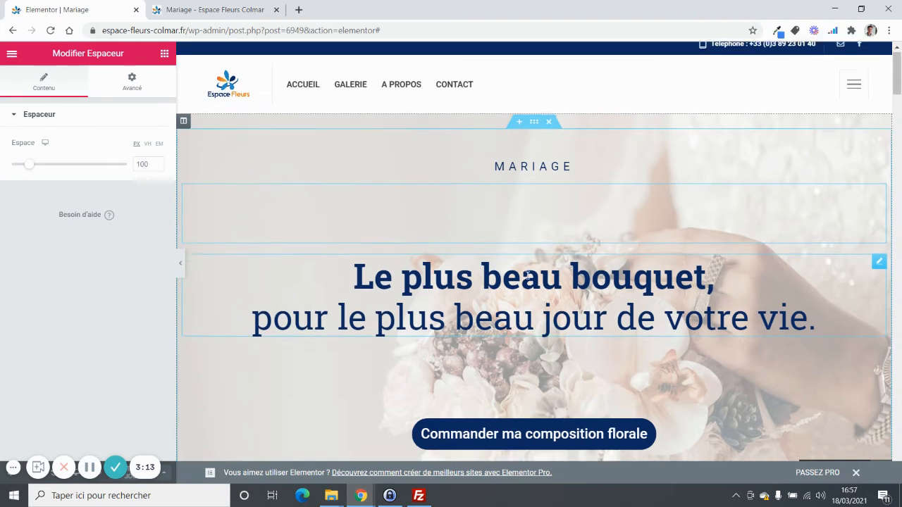
- View the style settings of the "Le plus beau bouquet" title and the content and link settings of the "Commander ma composition florale" button
click(590, 228)
scroll(453, 286, down, 3)
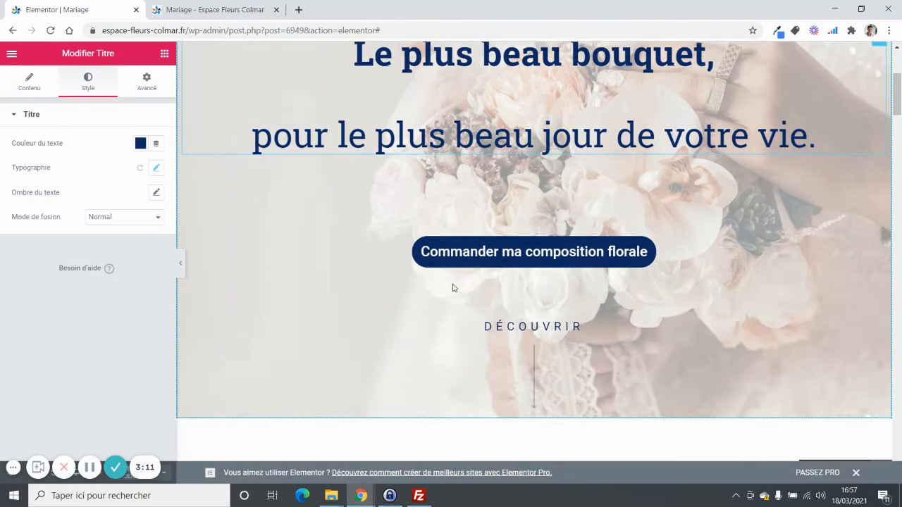
click(543, 216)
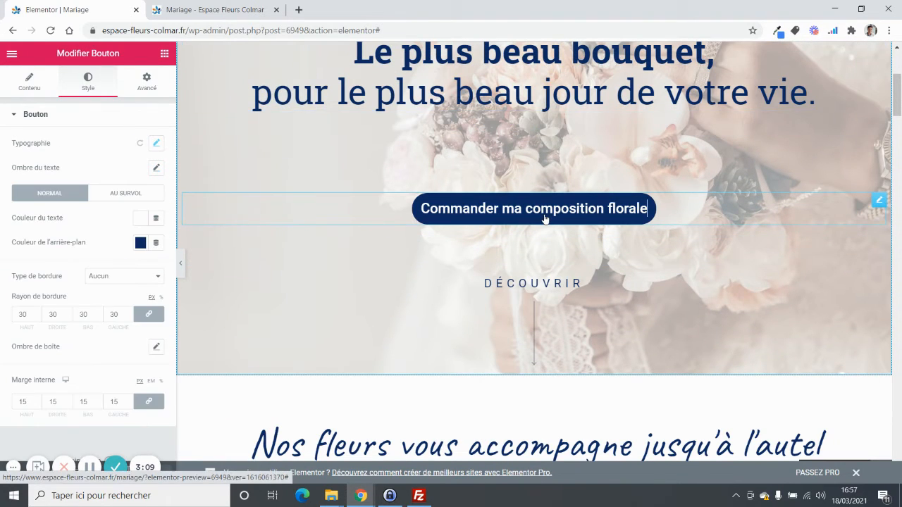
click(29, 81)
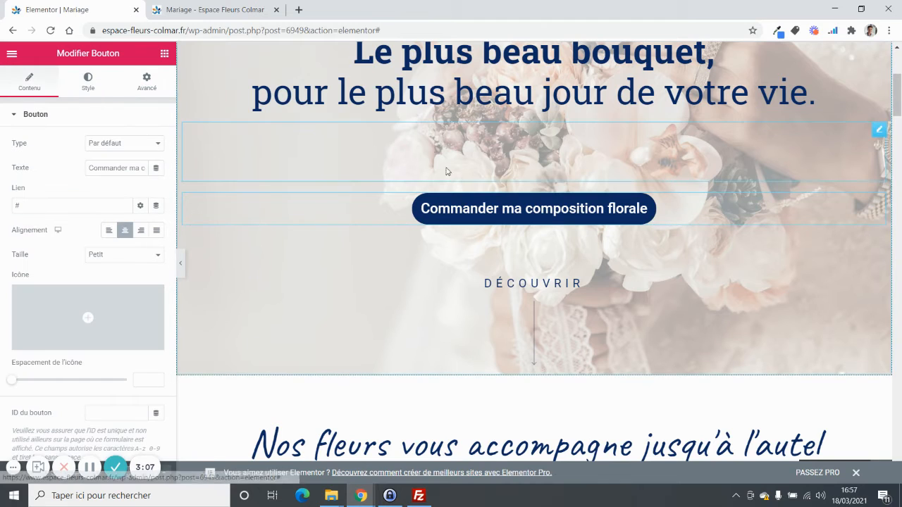
double_click(24, 204)
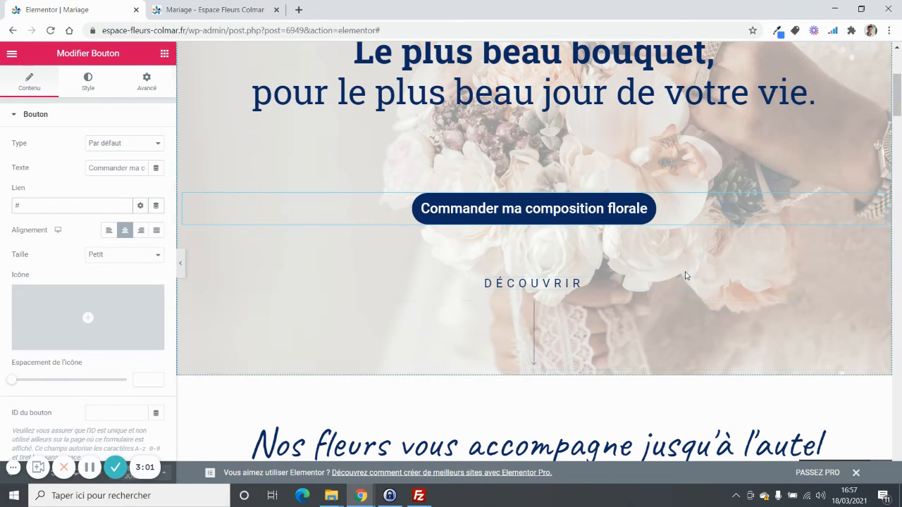
- Examine the normal and greyed-out versions of the "Plus de 30 compositions au sein de notre catalogue" section down the page
scroll(528, 254, down, 6)
scroll(502, 233, down, 6)
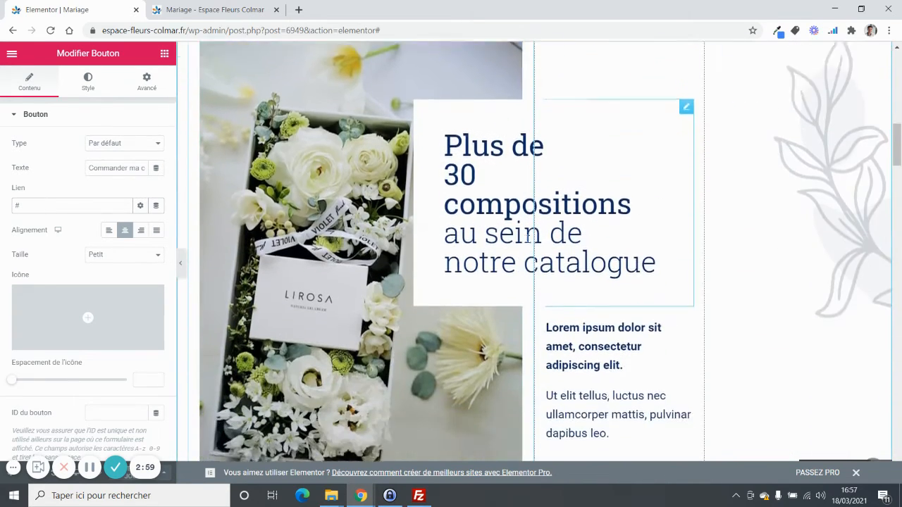
scroll(518, 246, up, 4)
scroll(518, 245, up, 3)
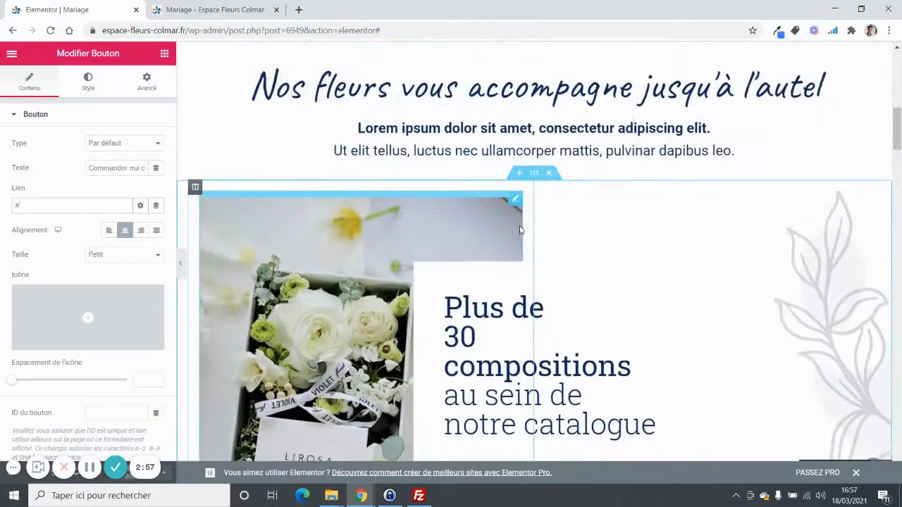
scroll(524, 226, down, 7)
scroll(529, 223, down, 1)
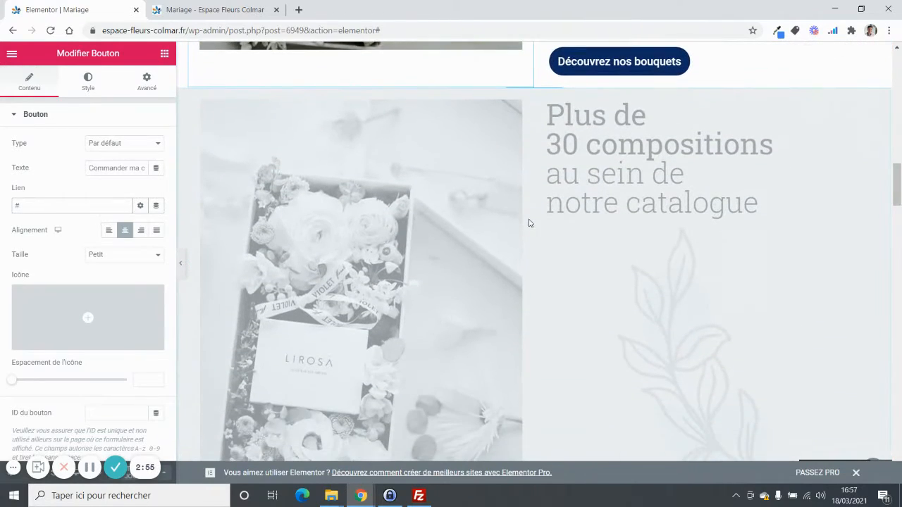
scroll(508, 219, up, 4)
scroll(564, 233, down, 3)
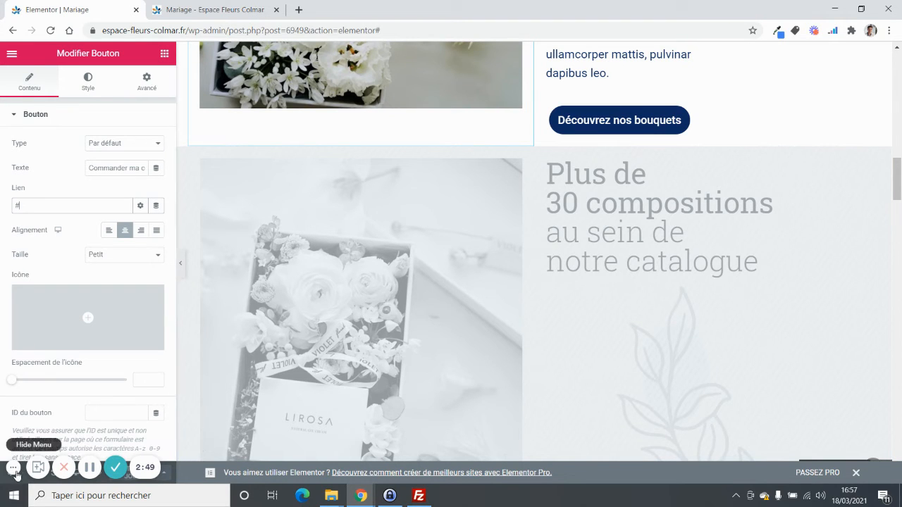
scroll(536, 258, down, 1)
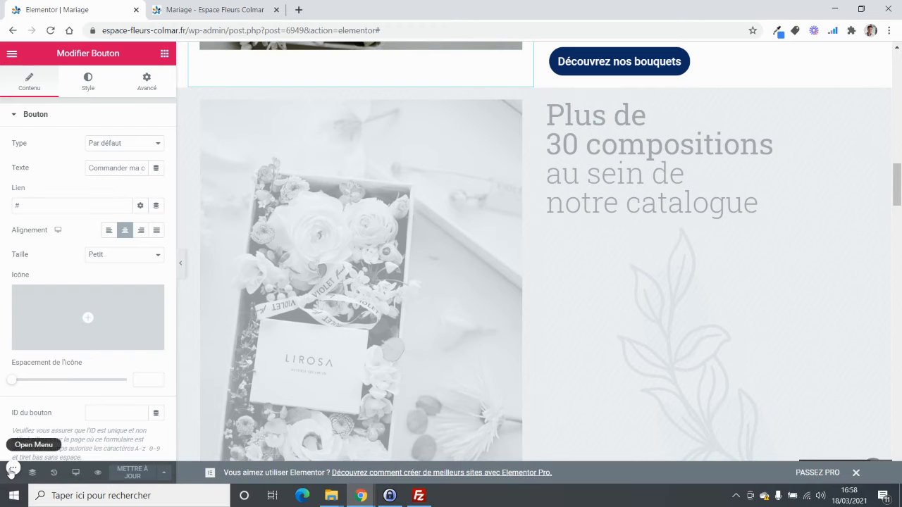
scroll(563, 199, up, 1)
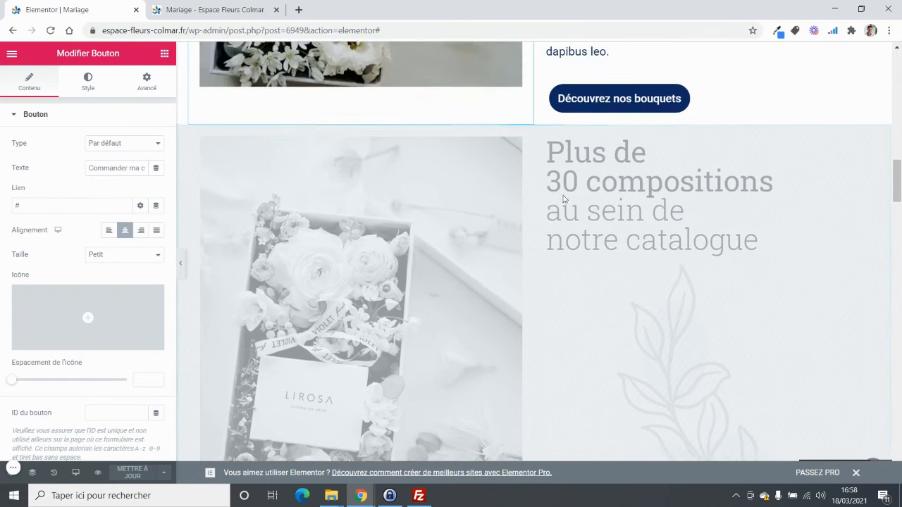
scroll(567, 197, up, 2)
scroll(484, 233, down, 10)
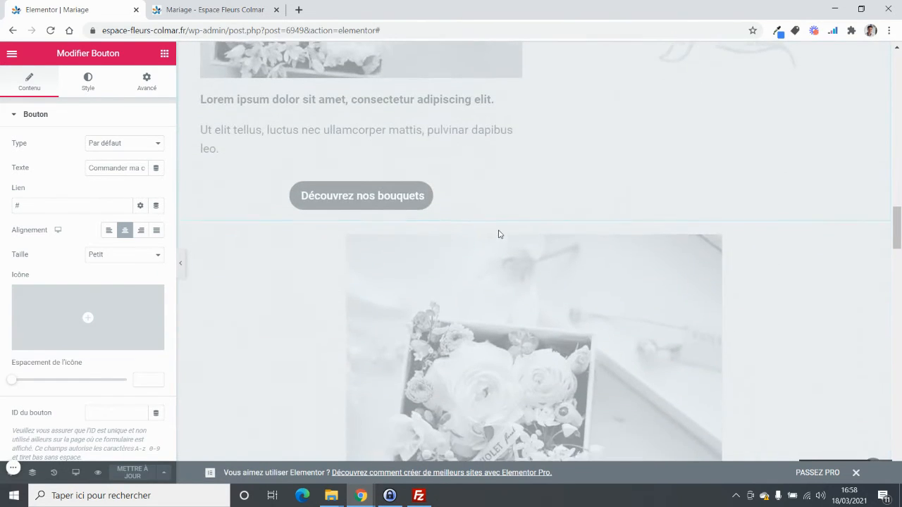
scroll(499, 234, down, 6)
scroll(534, 225, up, 10)
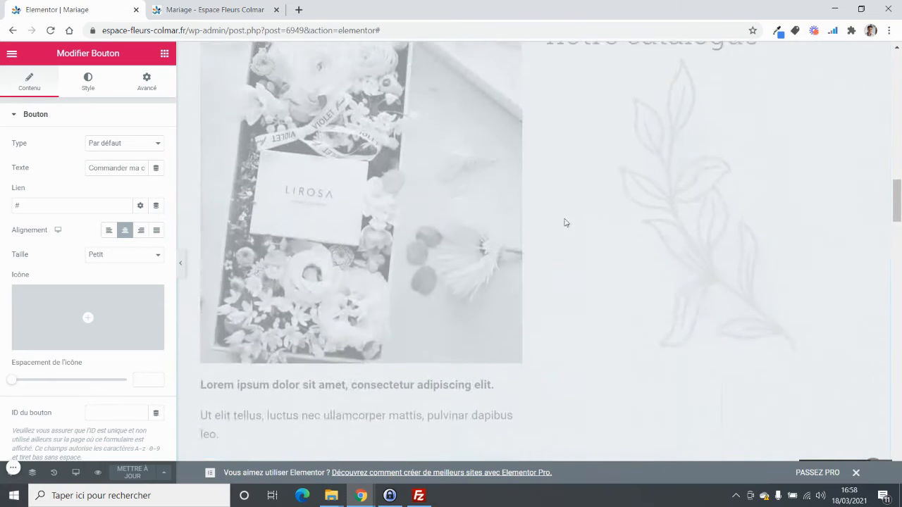
scroll(564, 223, up, 7)
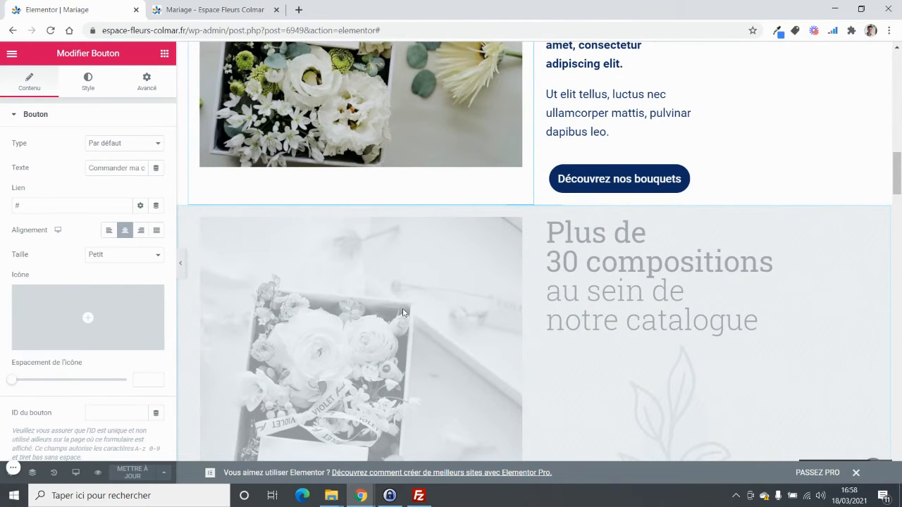
scroll(484, 318, down, 4)
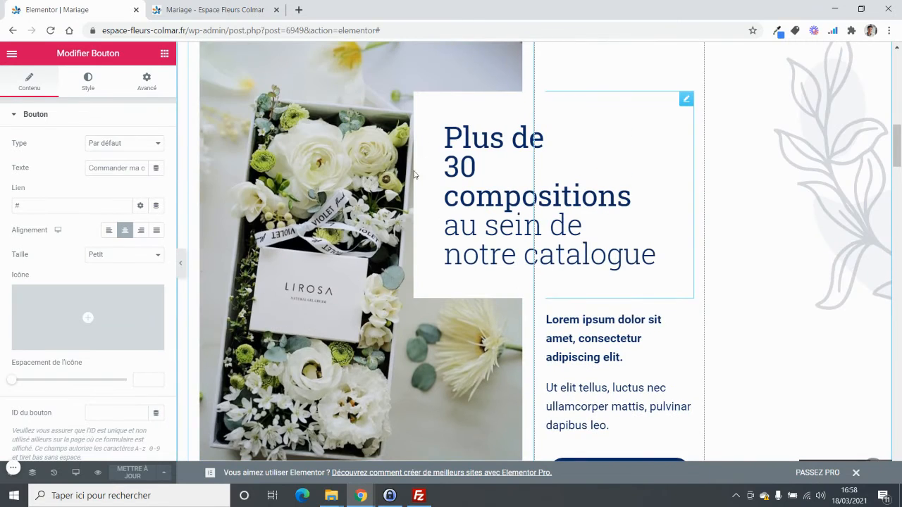
scroll(441, 180, down, 10)
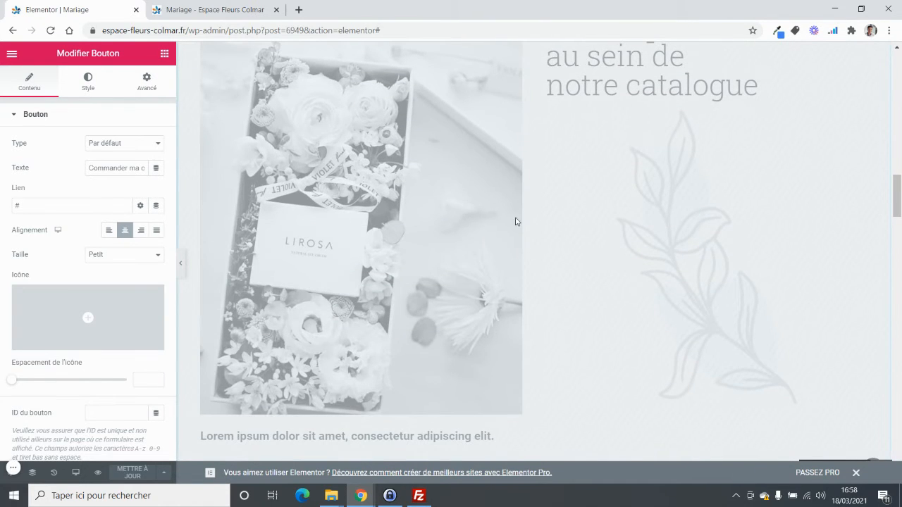
- Switch the responsive preview to Tablette and examine the greyed-out and normal variants of the "Plus de 30 compositions" section
scroll(515, 222, down, 10)
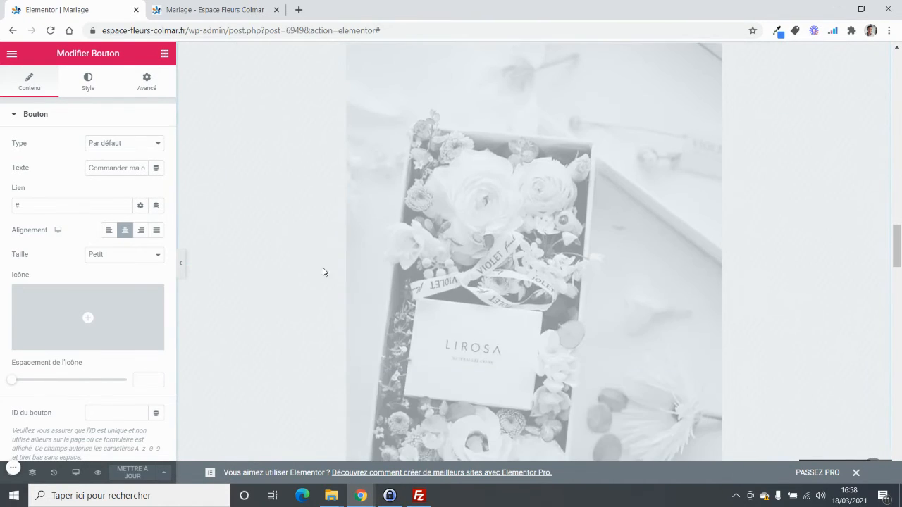
scroll(458, 233, up, 6)
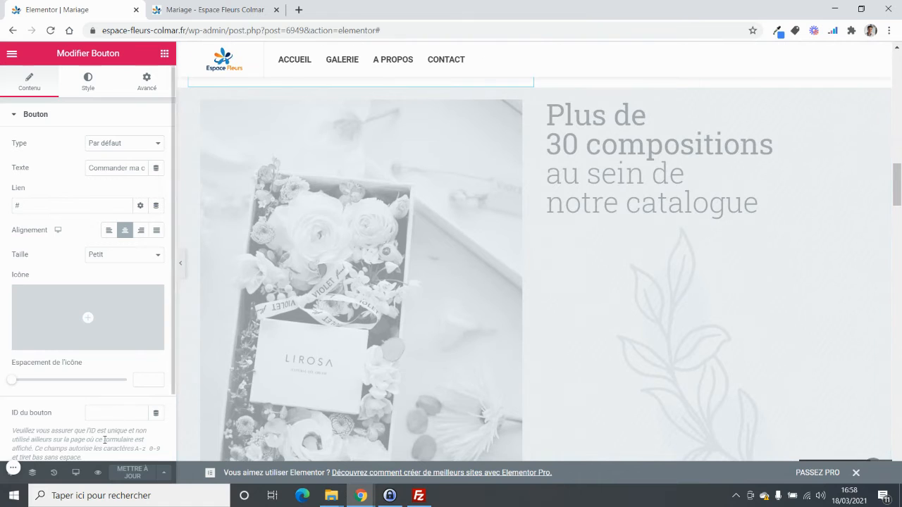
click(76, 475)
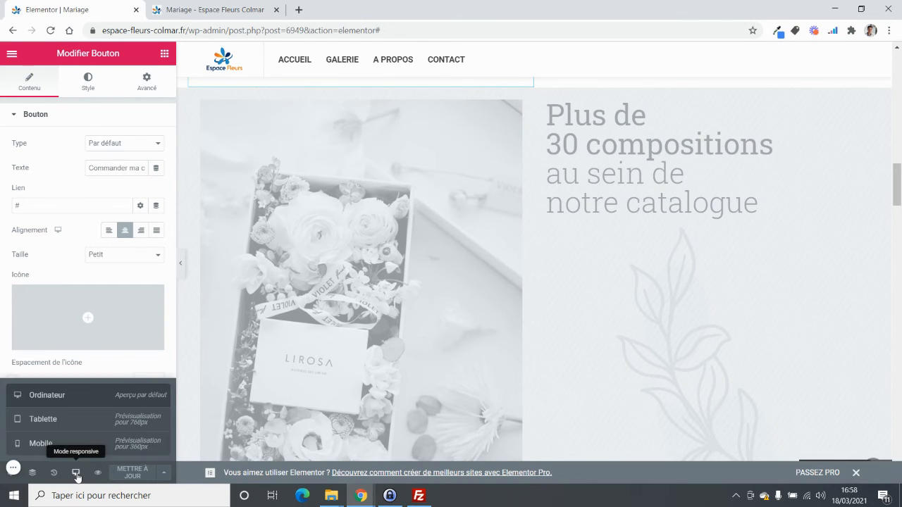
click(69, 420)
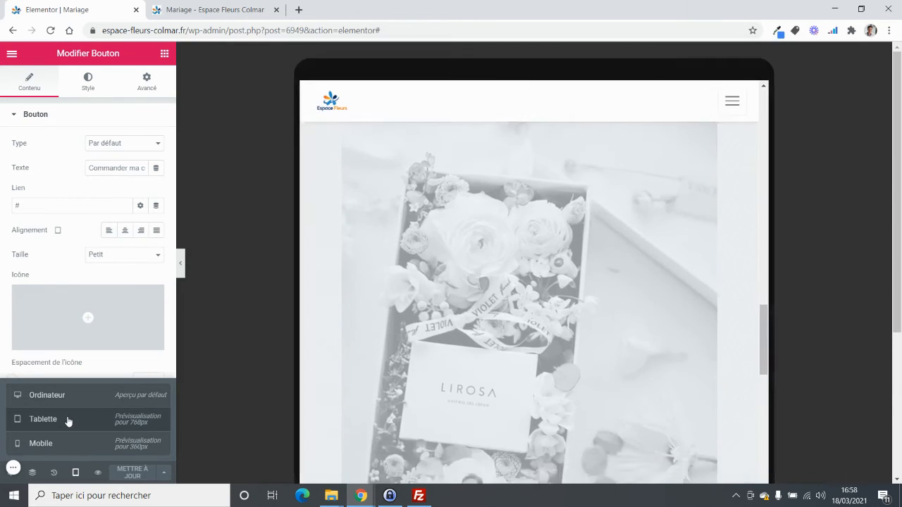
scroll(528, 278, down, 6)
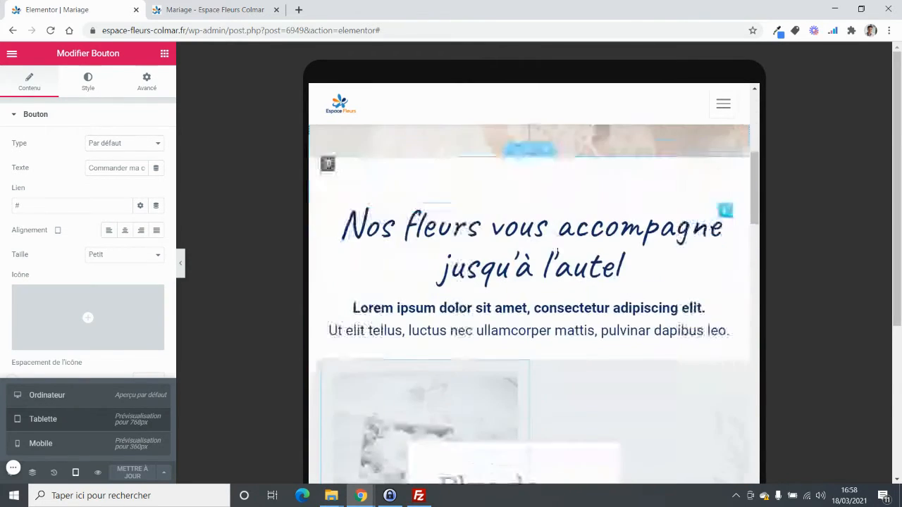
scroll(568, 252, up, 1)
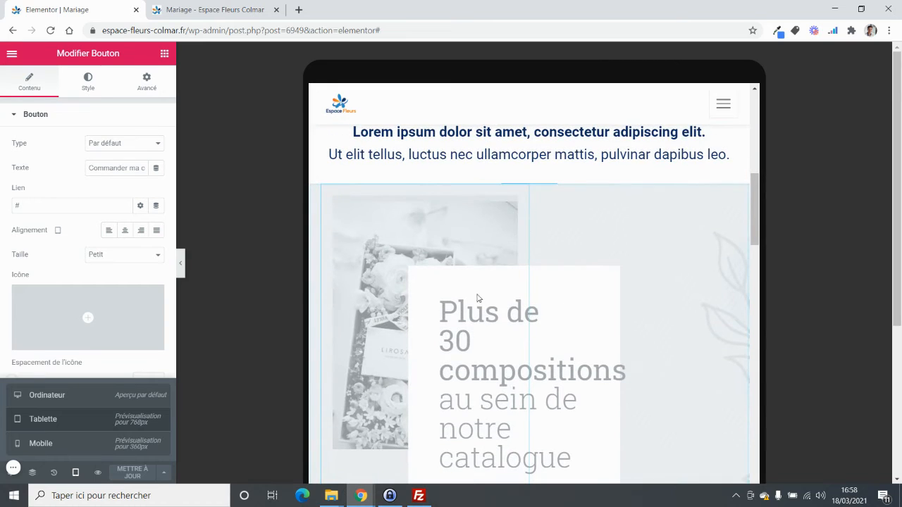
scroll(575, 236, down, 1)
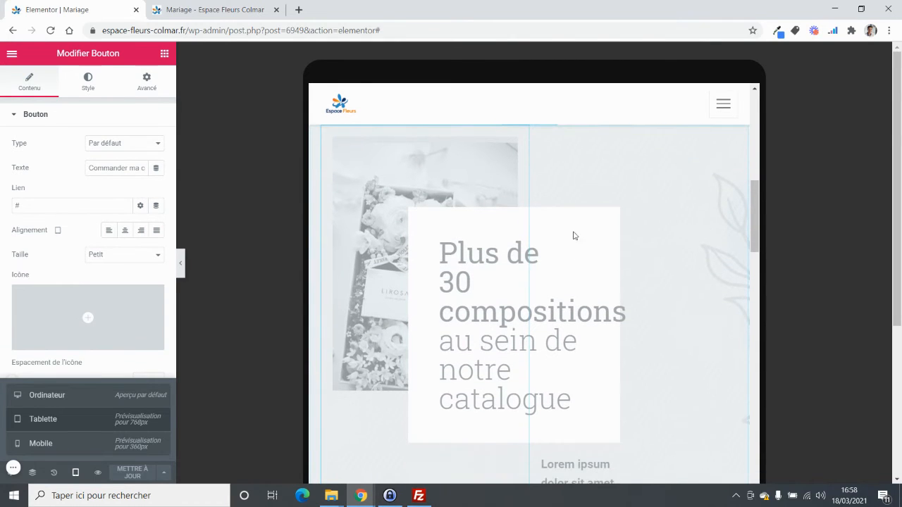
scroll(461, 286, down, 9)
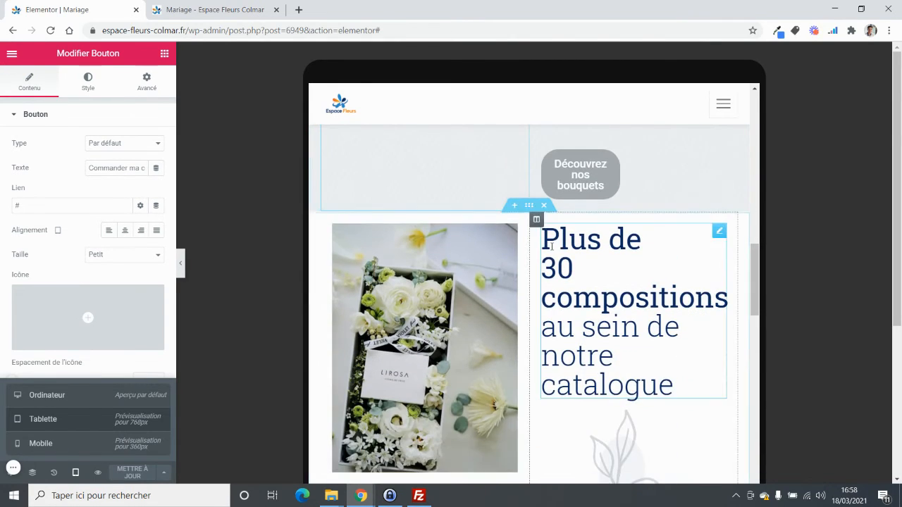
scroll(528, 305, down, 1)
scroll(523, 304, down, 7)
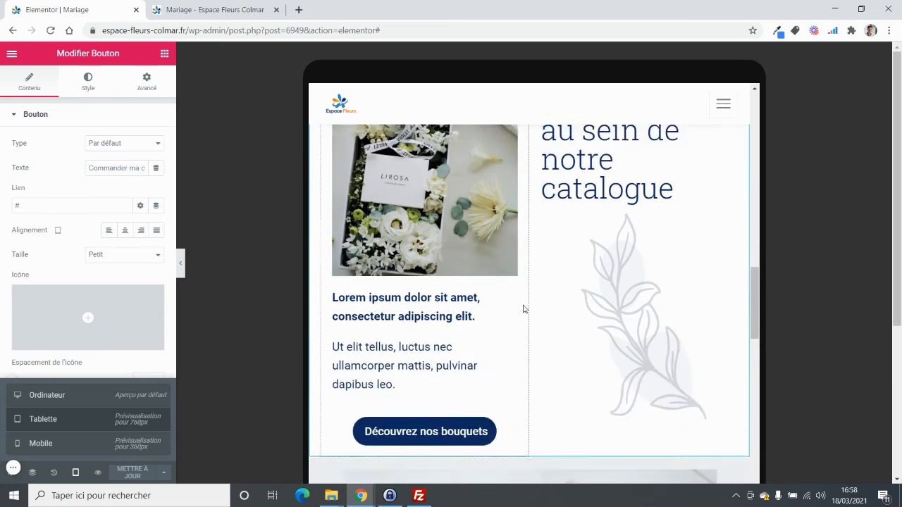
scroll(537, 324, down, 3)
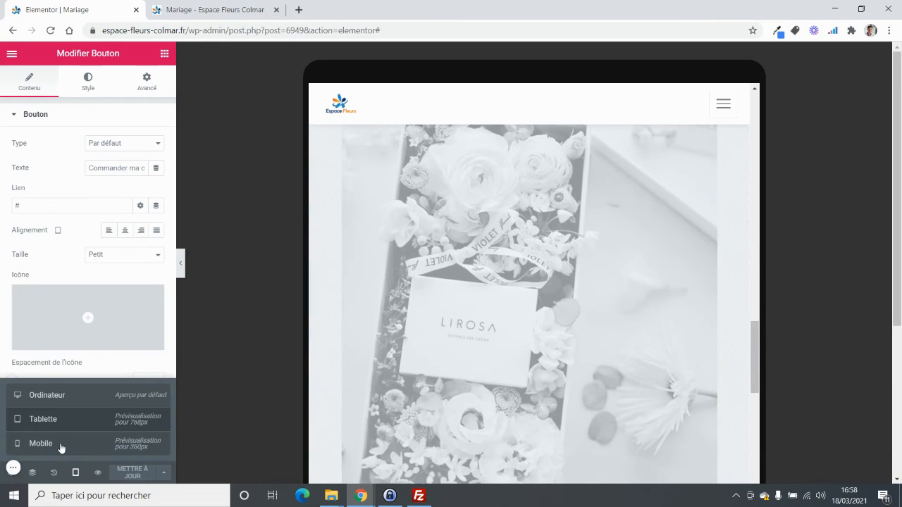
- Return to the Ordinateur preview, open the settings of the "Plus de 30 compositions" section's image, and view its media library without replacing it
click(71, 399)
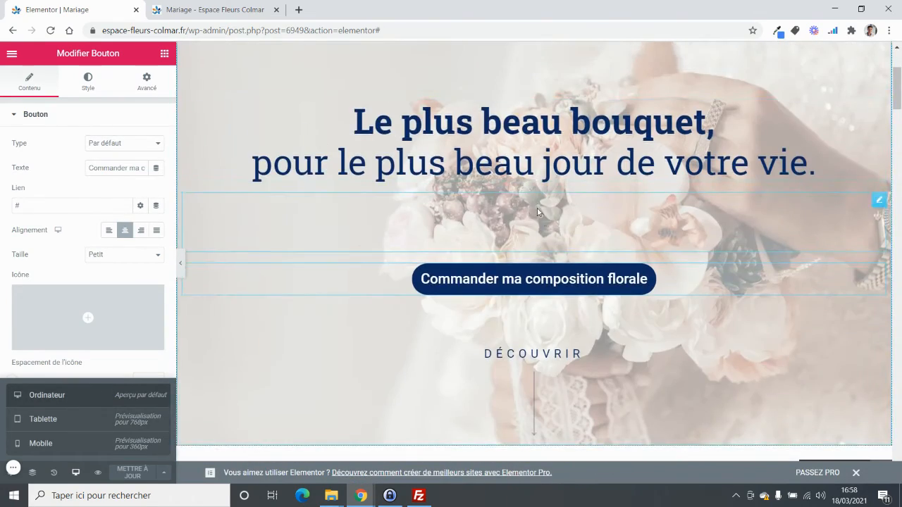
scroll(285, 172, down, 10)
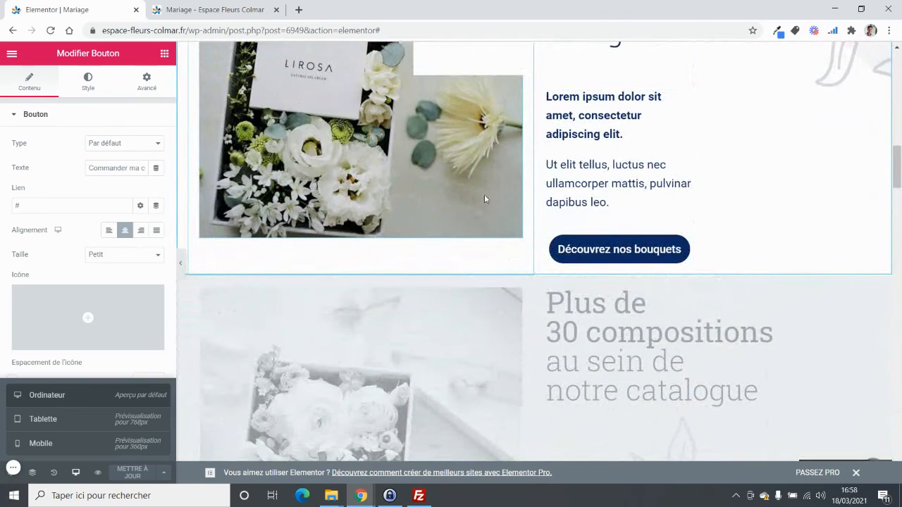
scroll(485, 200, up, 5)
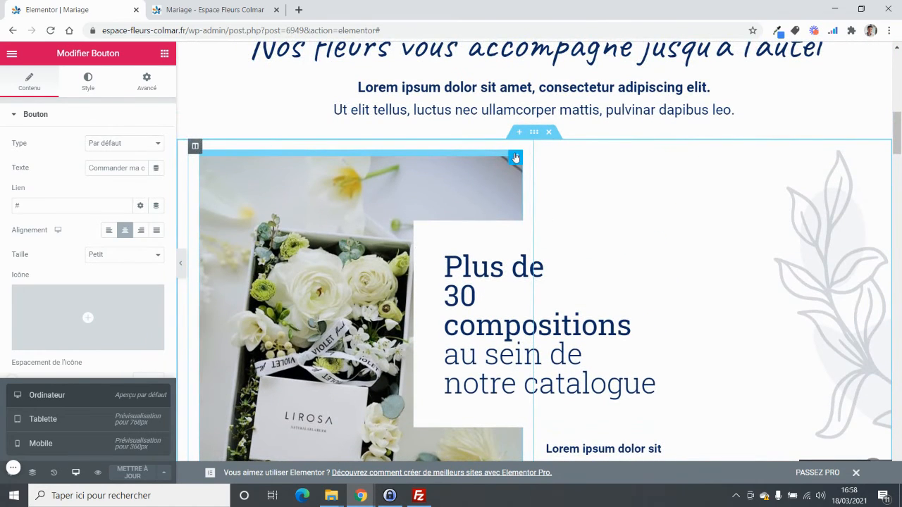
click(516, 157)
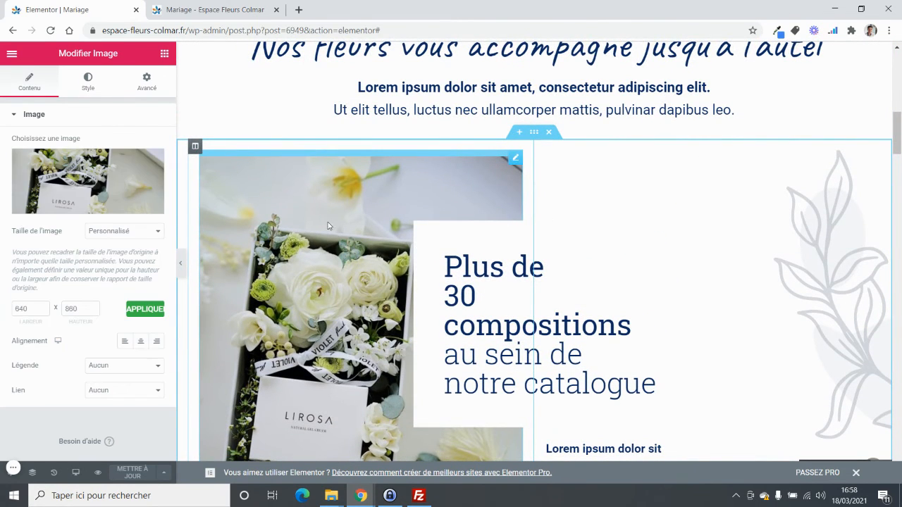
click(70, 179)
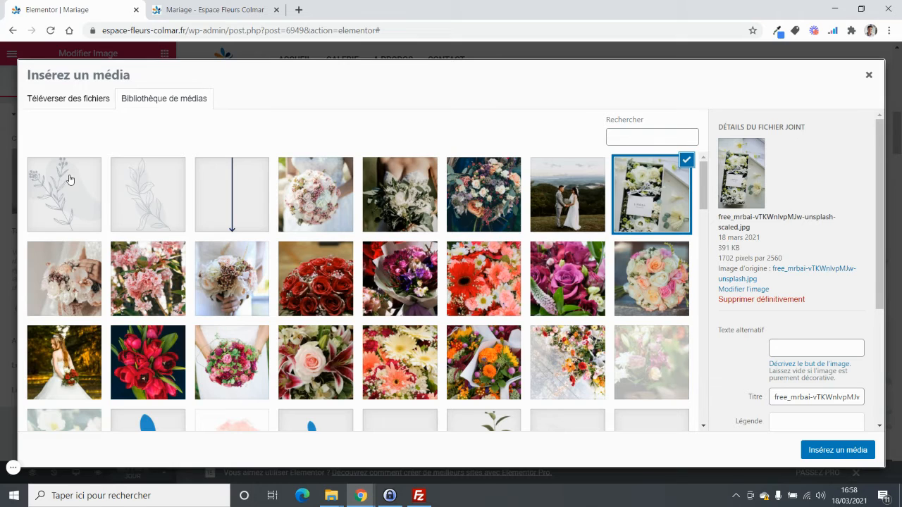
click(869, 76)
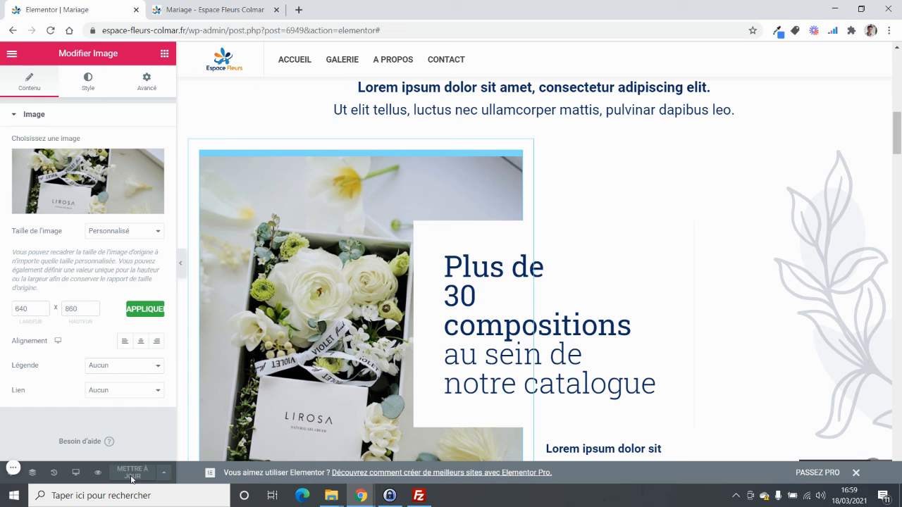
- Switch to the Mariage page preview in the browser and review it down to the "Découvrez nos bouquets" button
click(226, 10)
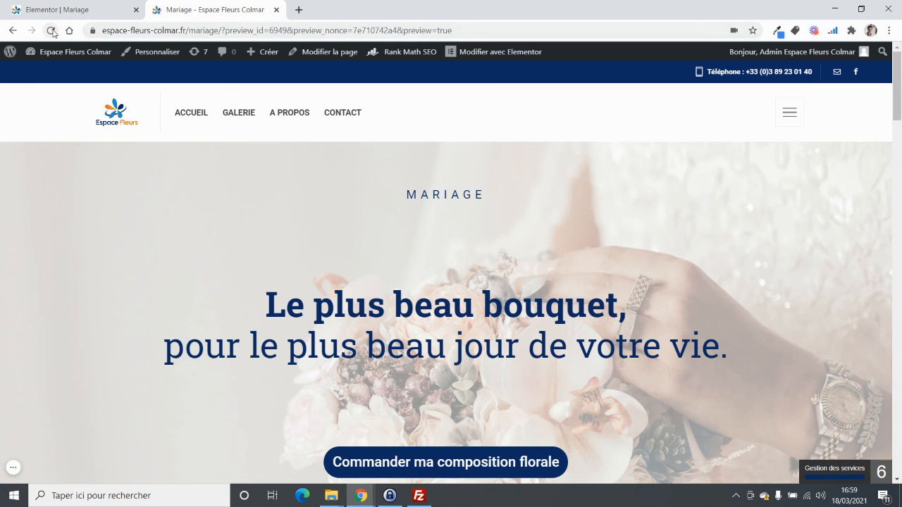
scroll(451, 217, down, 10)
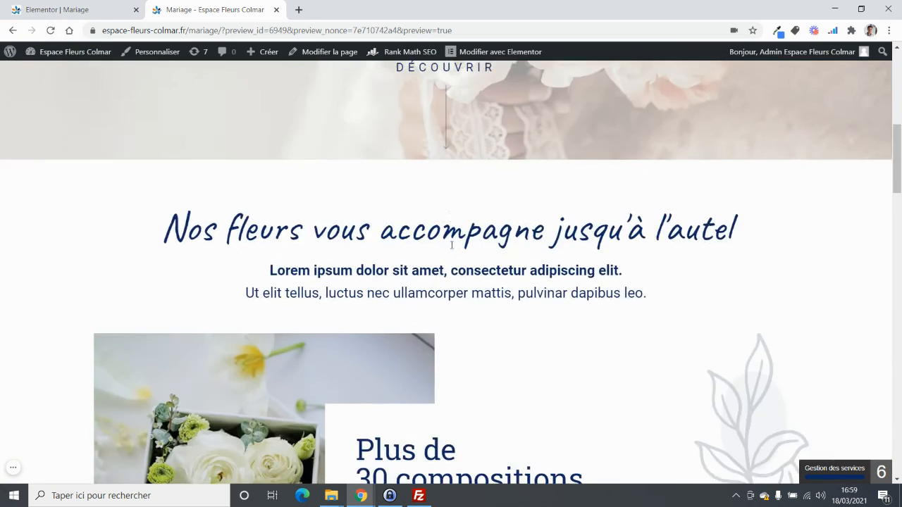
scroll(456, 245, down, 2)
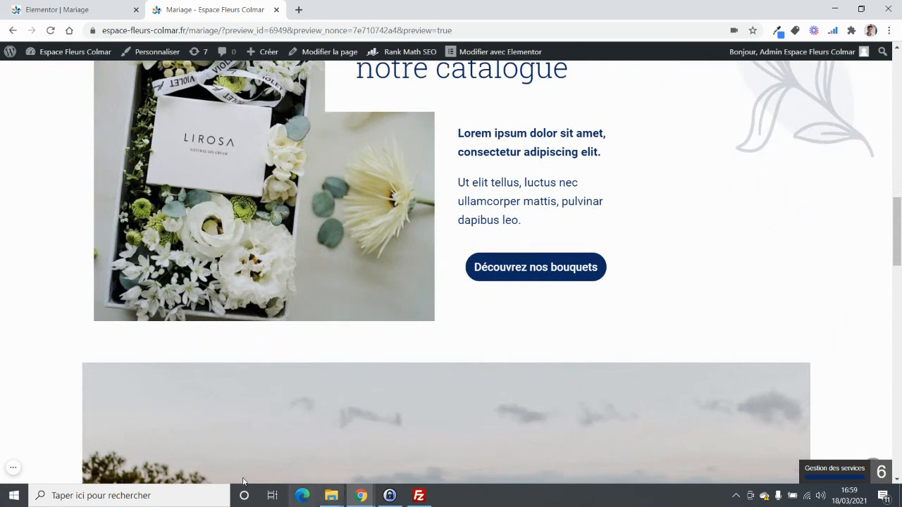
mouse_move(14, 467)
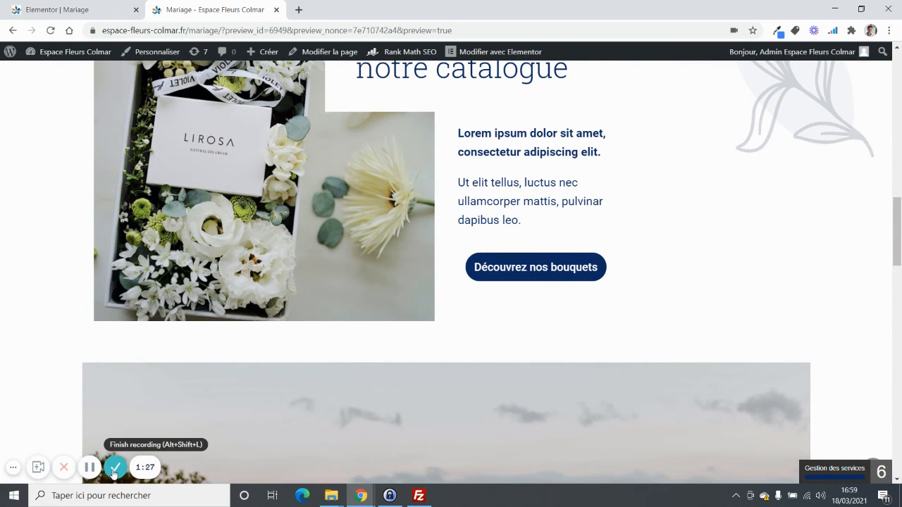